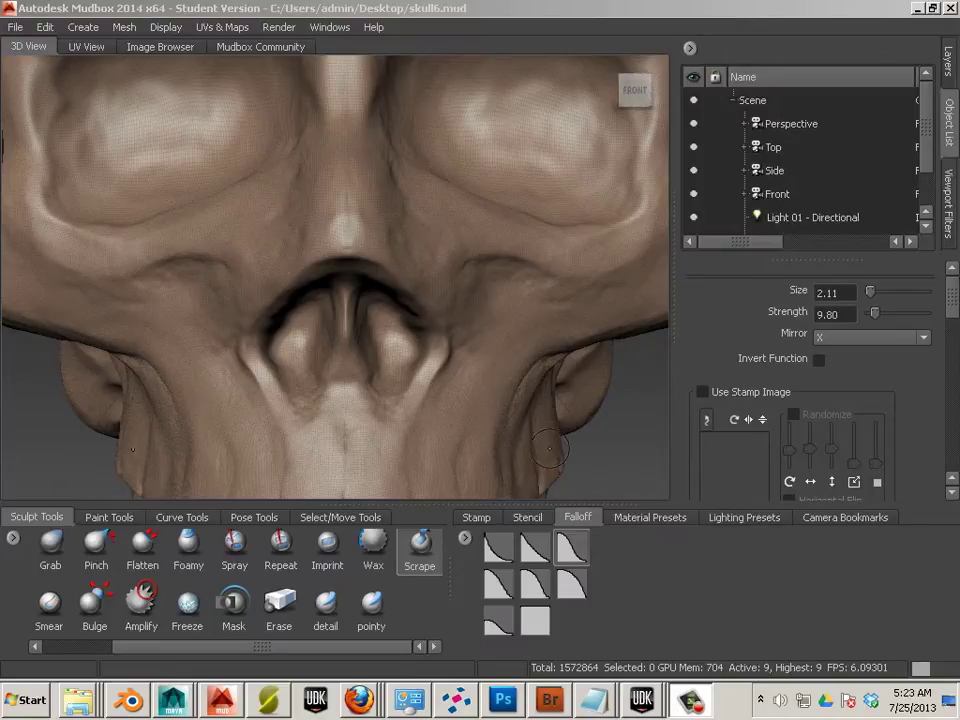
Step the skull down to its six-polygon cube base at level 0 and orbit around it
key(Page_Down)
key(Page_Down)
key(Page_Down)
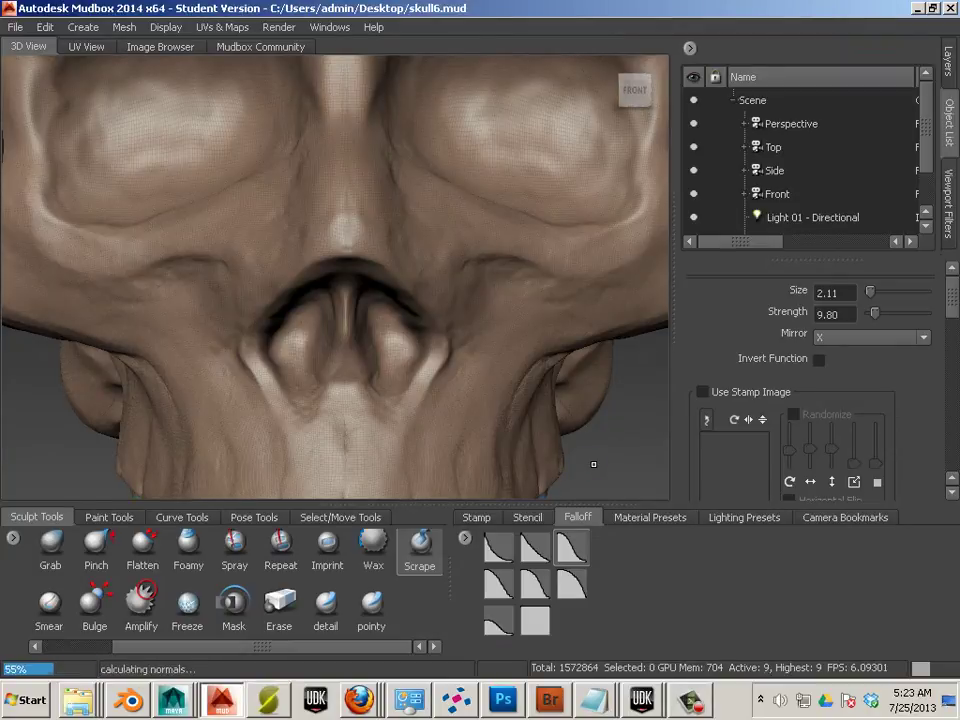
key(Page_Down)
key(Page_Down)
key(Page_Down)
key(Page_Down)
key(Page_Down)
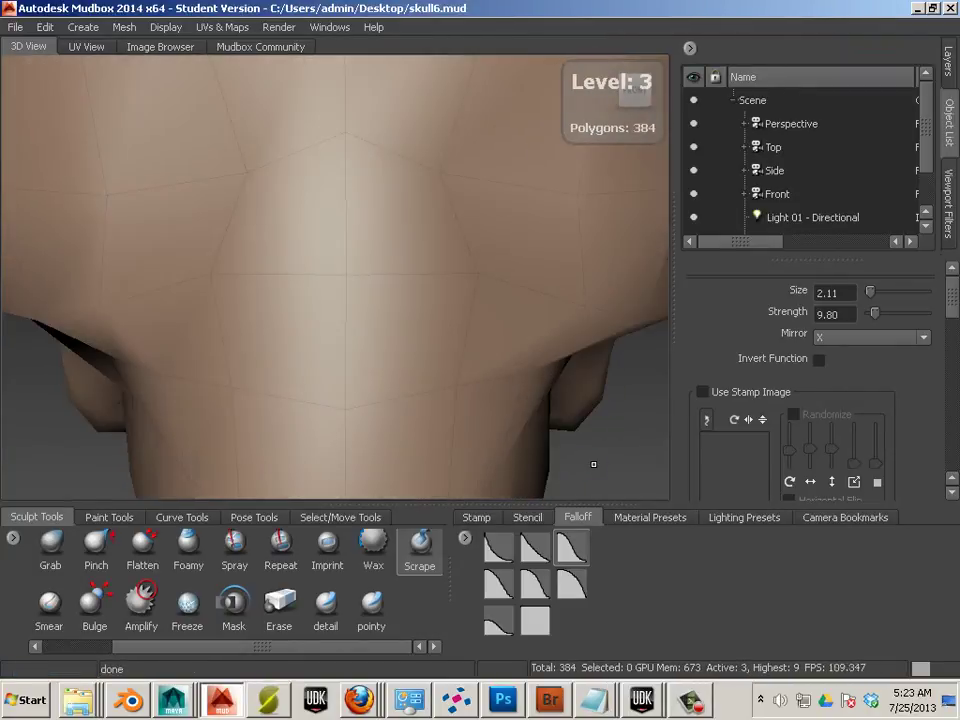
key(Page_Down)
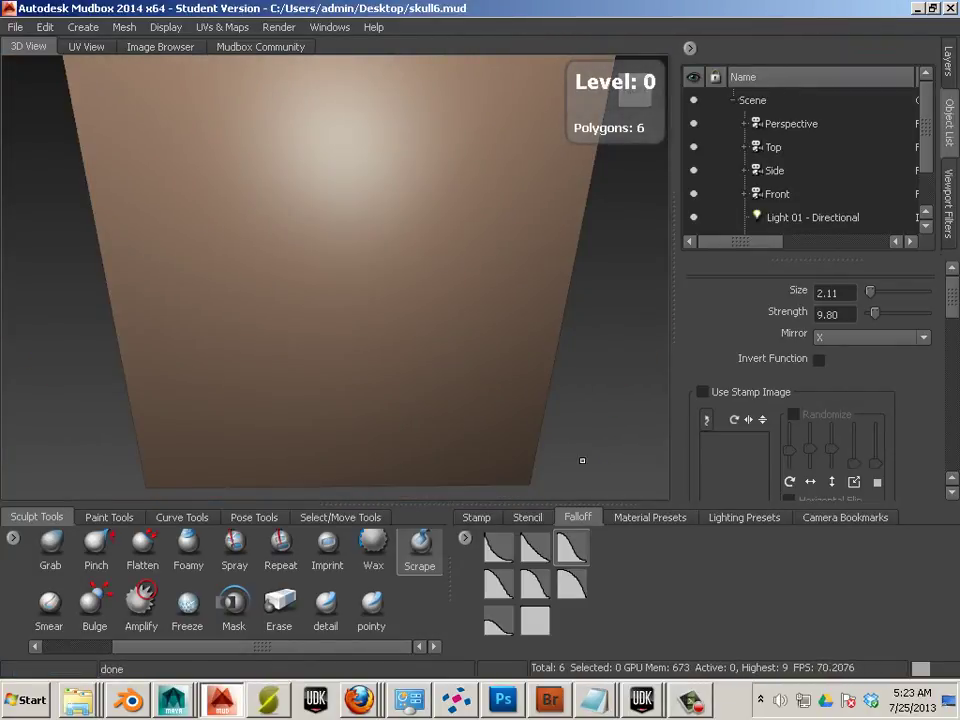
scroll(448, 364, down, 3)
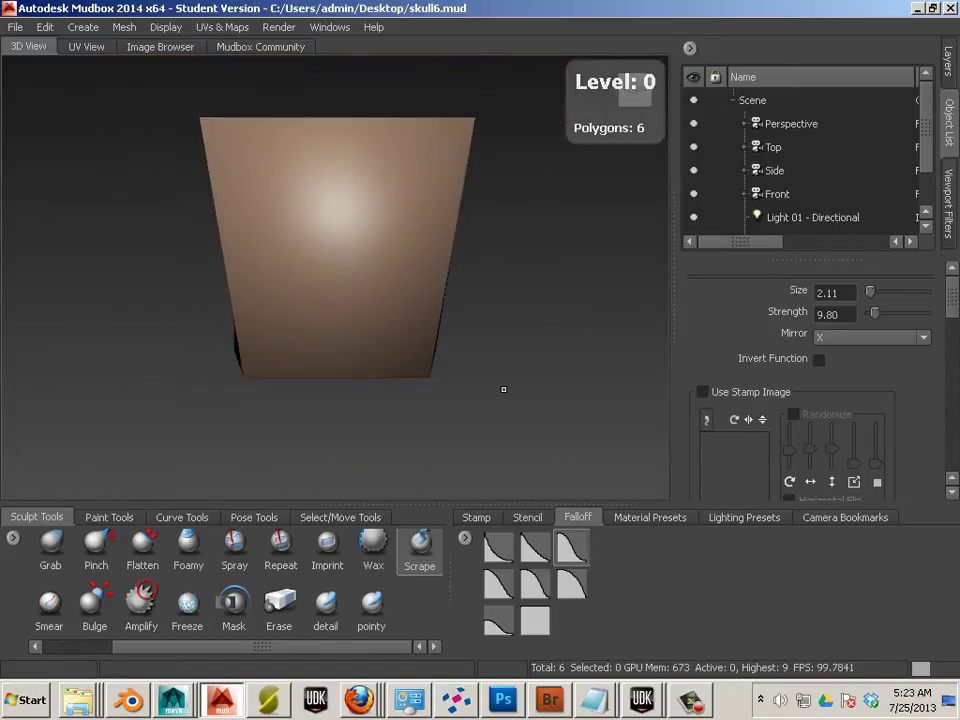
alt+drag(504, 388, 443, 393)
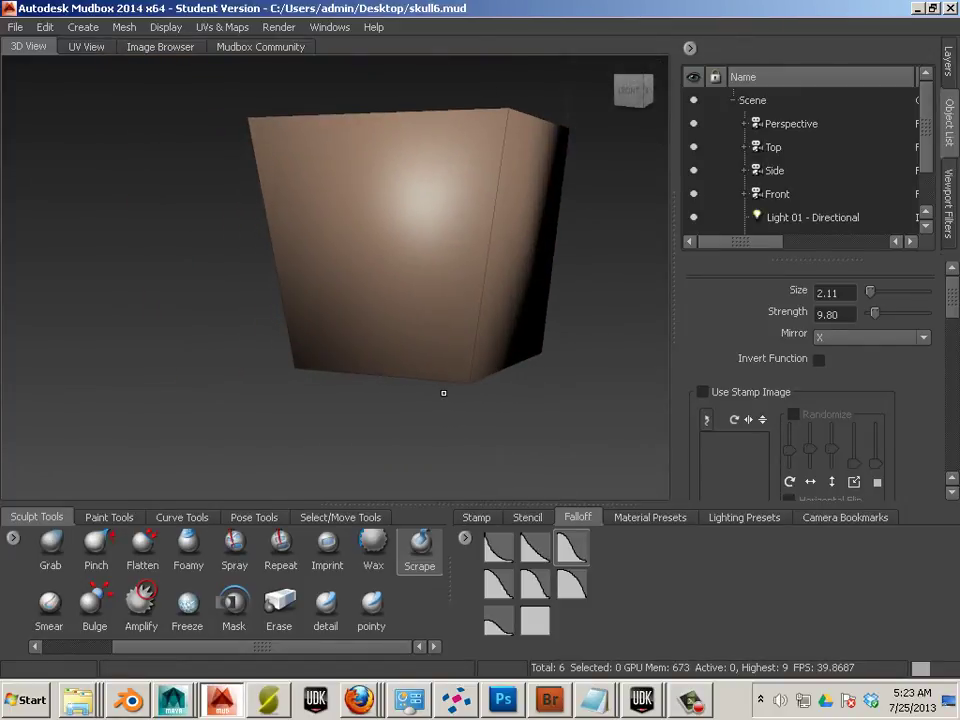
Raise the subdivision back up, comparing levels 4–6, to level 9 with 1,572,864 polygons
key(Page_Up)
key(Page_Up)
key(Page_Up)
key(Page_Up)
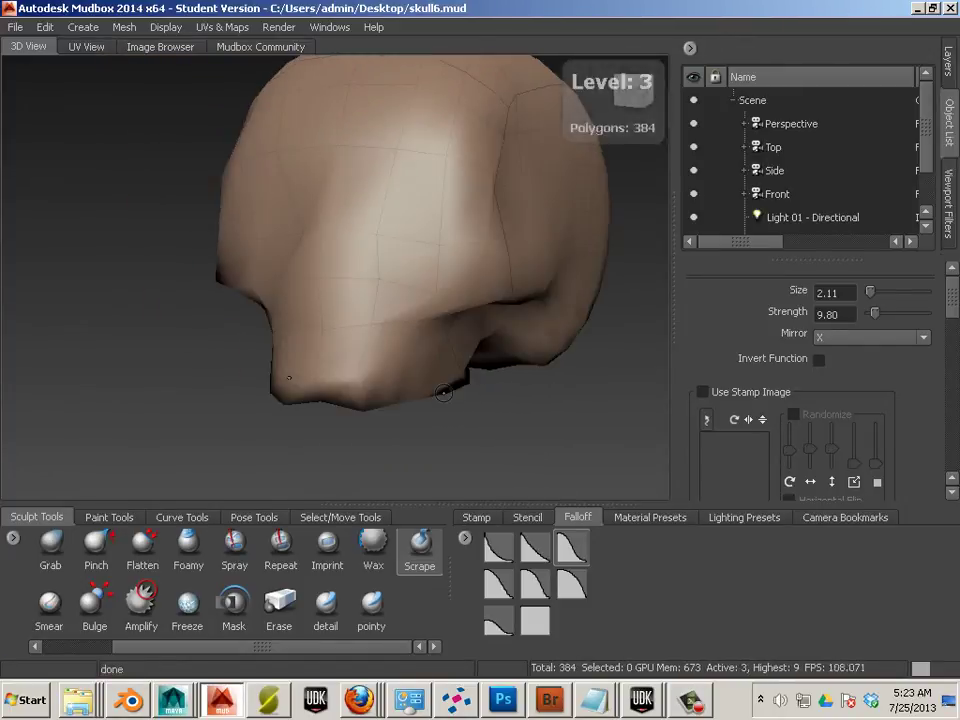
key(Page_Up)
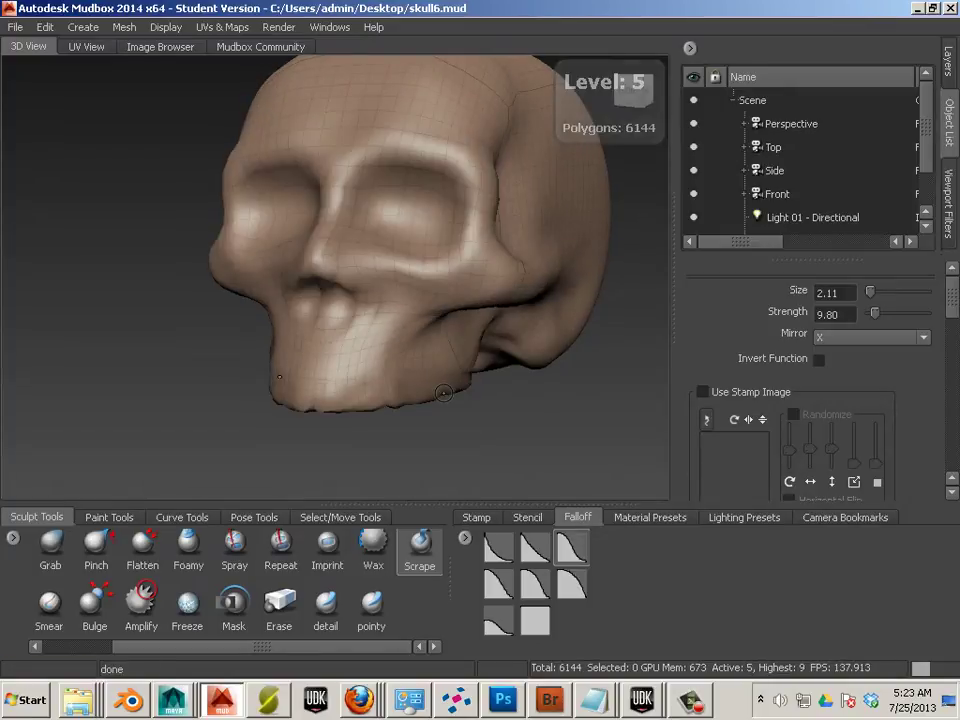
key(Page_Down)
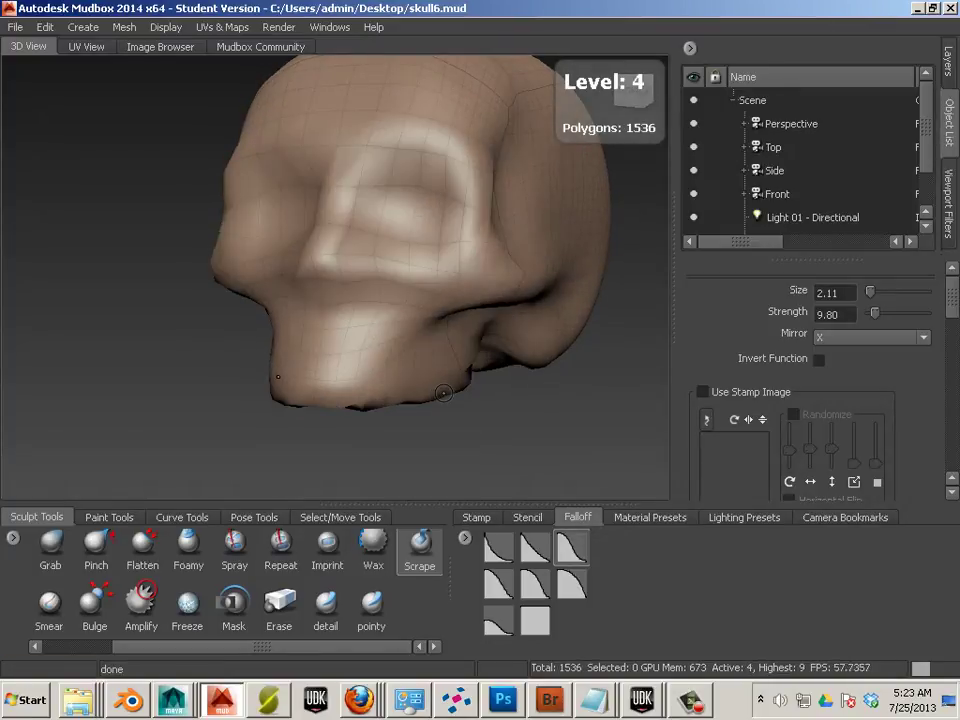
key(Page_Up)
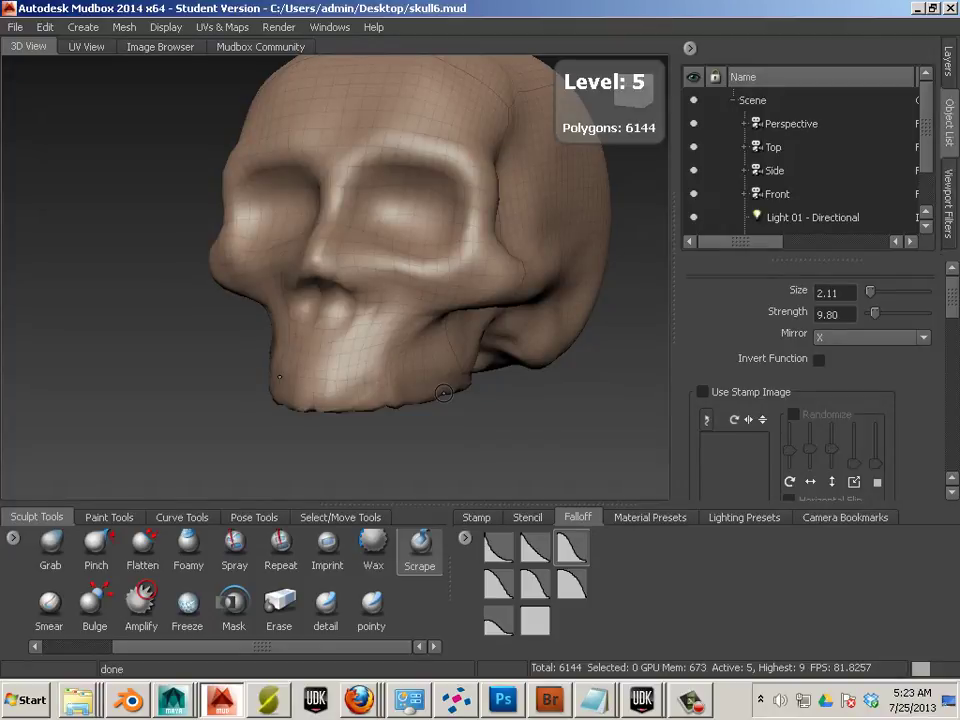
key(Page_Up)
key(Page_Down)
key(Page_Down)
key(Page_Up)
key(Page_Up)
key(Page_Up)
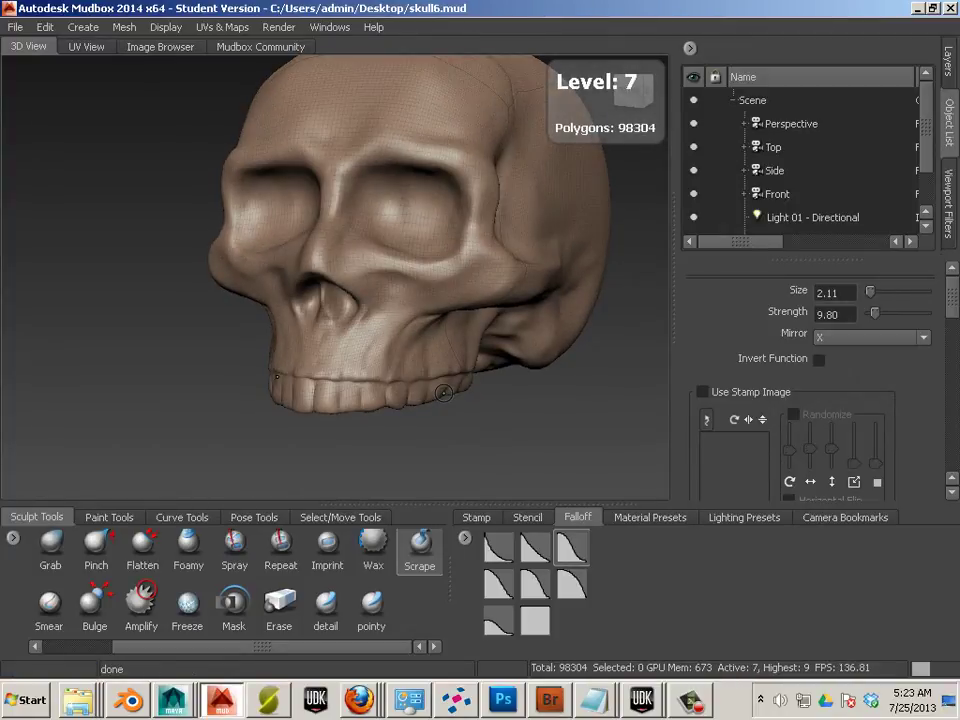
key(Page_Up)
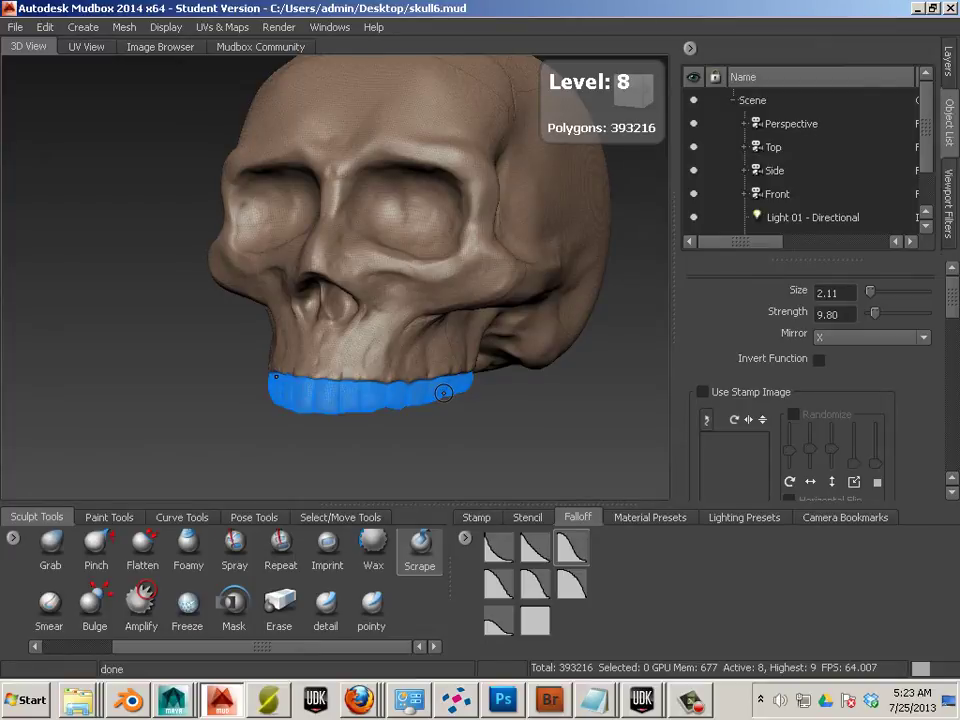
key(Page_Up)
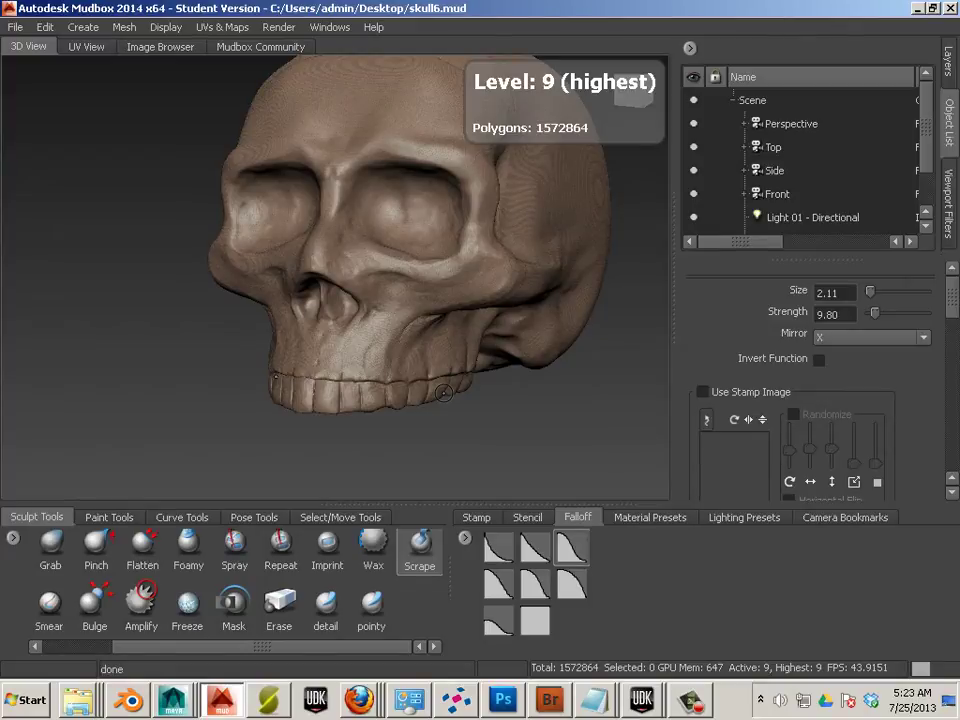
Orbit to a straight front view and zoom in on the nasal opening and eye sockets
scroll(298, 350, up, 3)
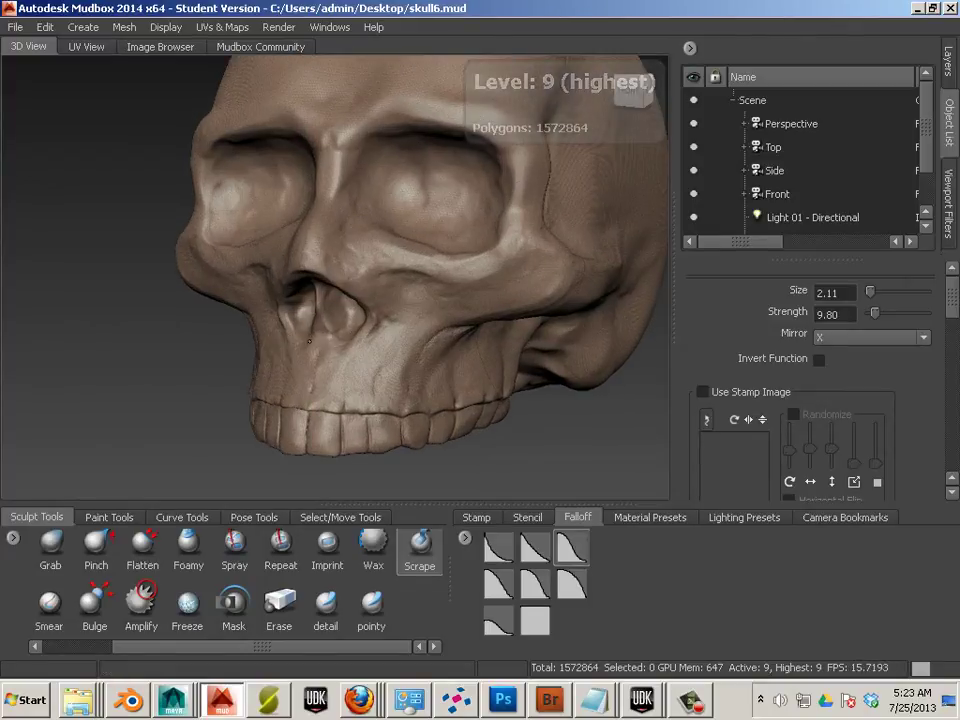
alt+drag(298, 350, 348, 370)
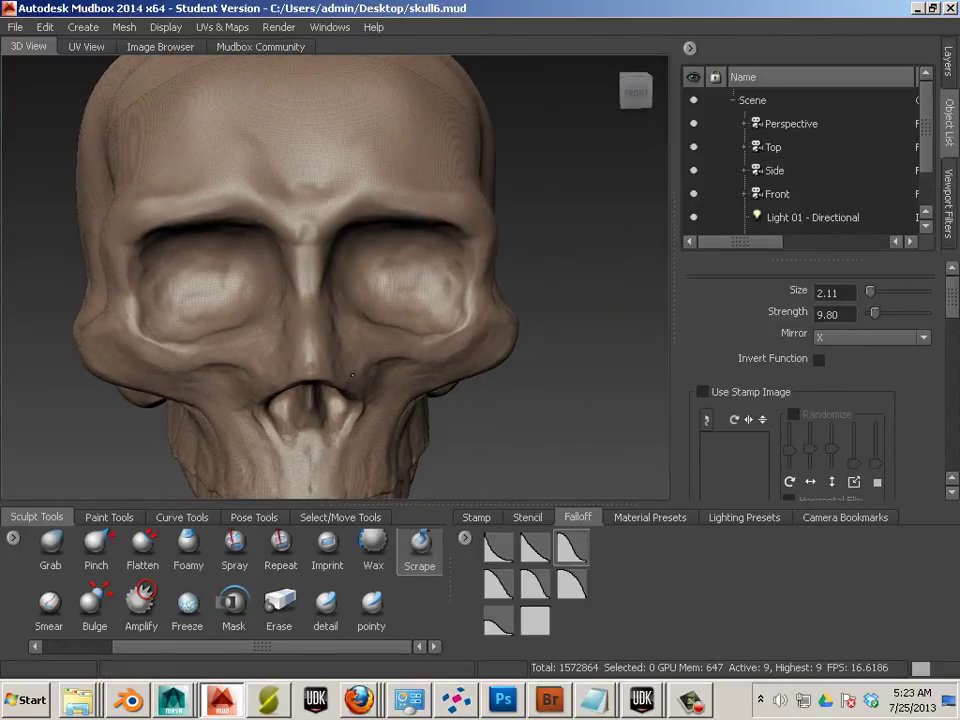
scroll(368, 341, down, 3)
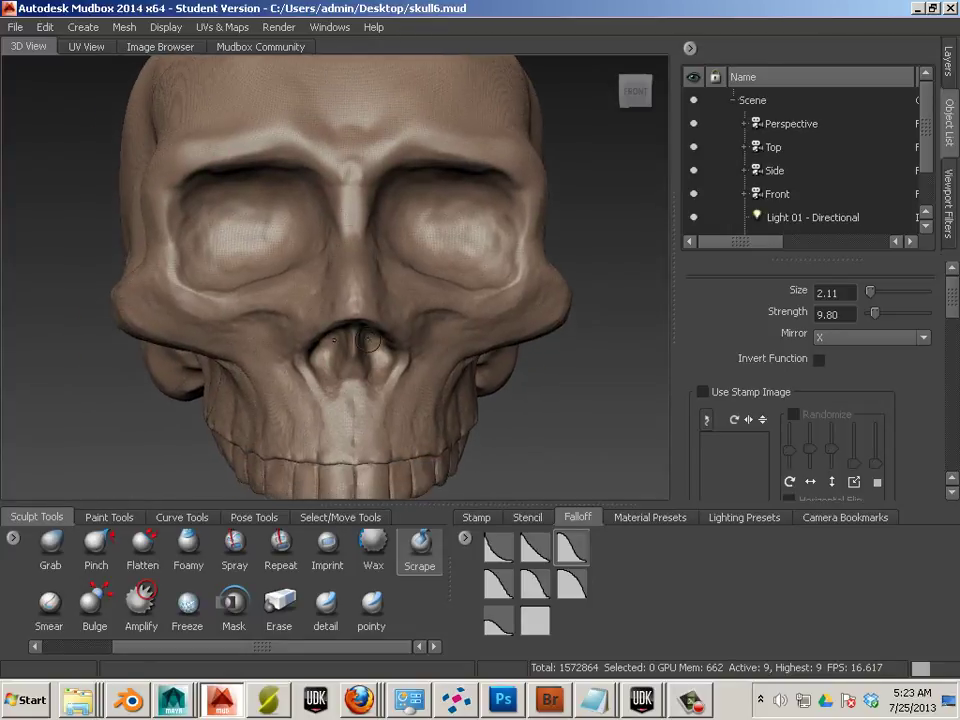
scroll(368, 341, up, 5)
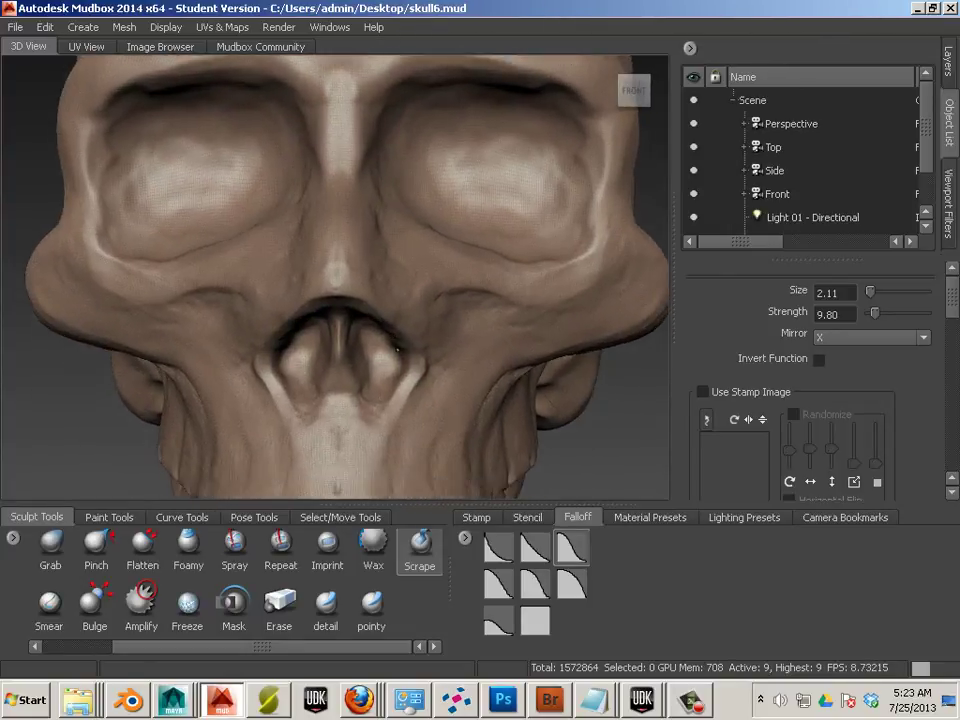
scroll(398, 344, up, 2)
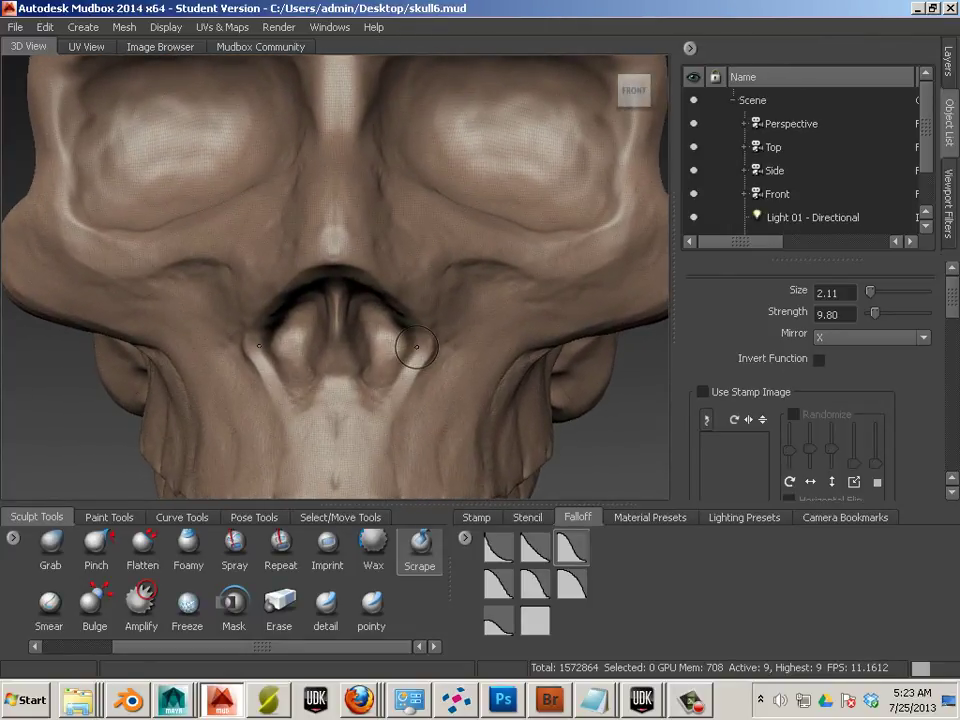